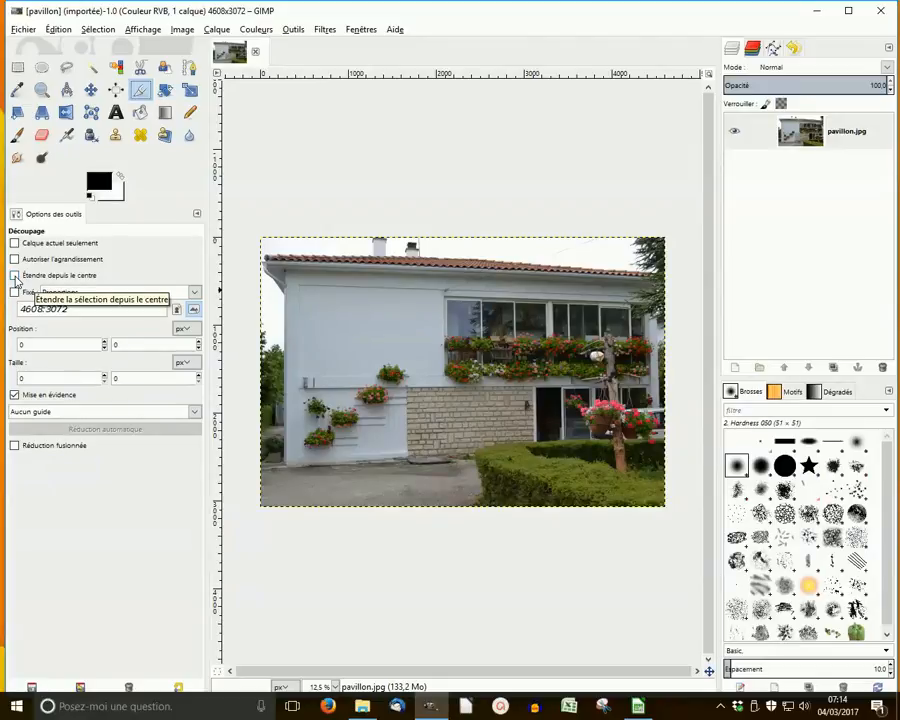
- Try the expand-from-centre option with a crop frame of about 1568 × 1904 px over the blank wall, discard the frame and disable the option
left_click(15, 276)
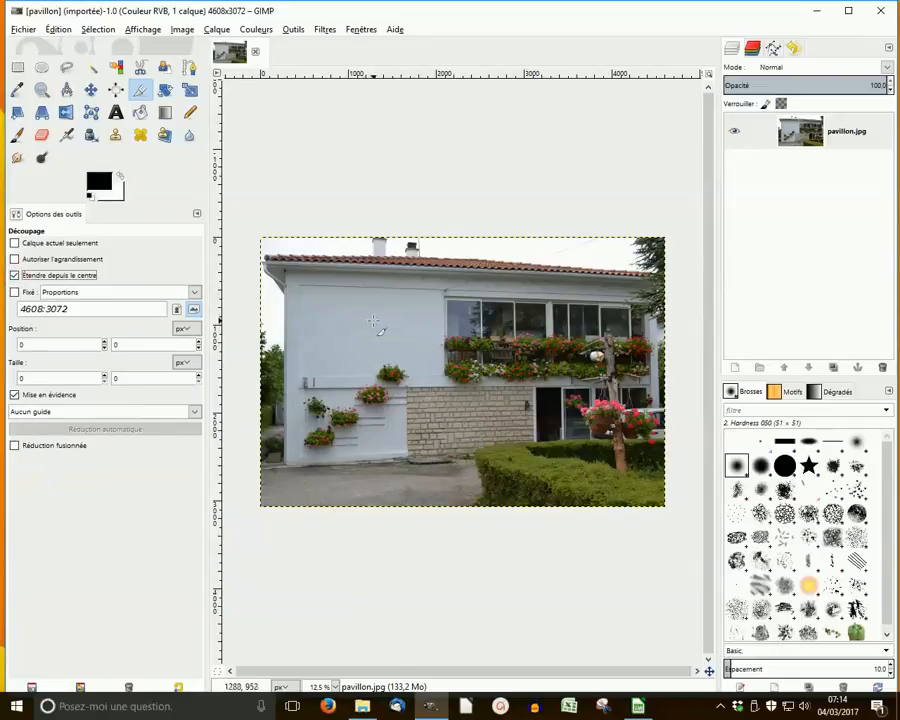
left_click_drag(373, 321, 442, 405)
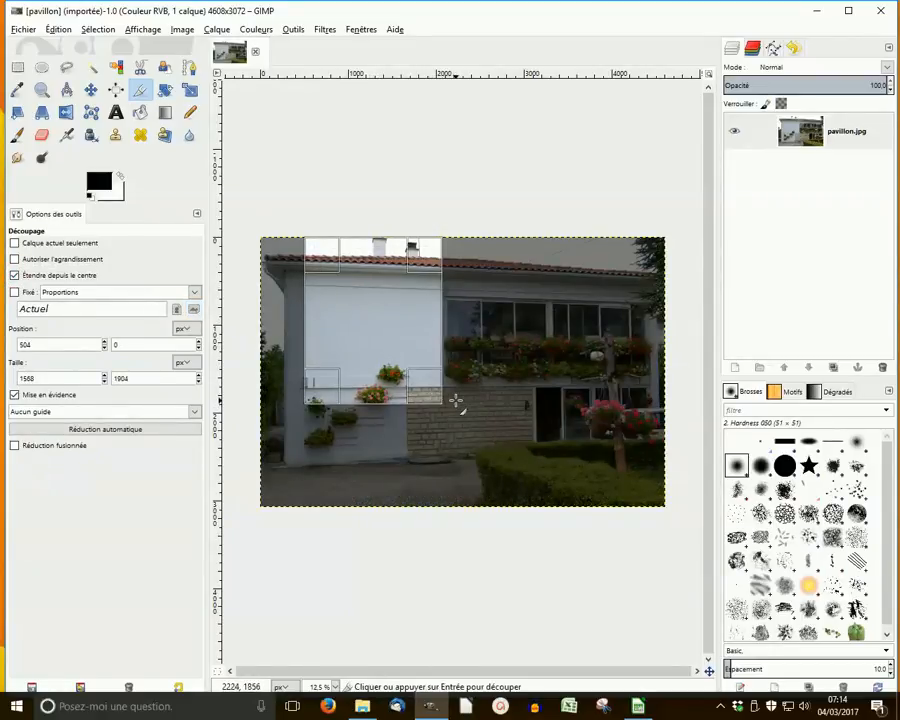
left_click(514, 362)
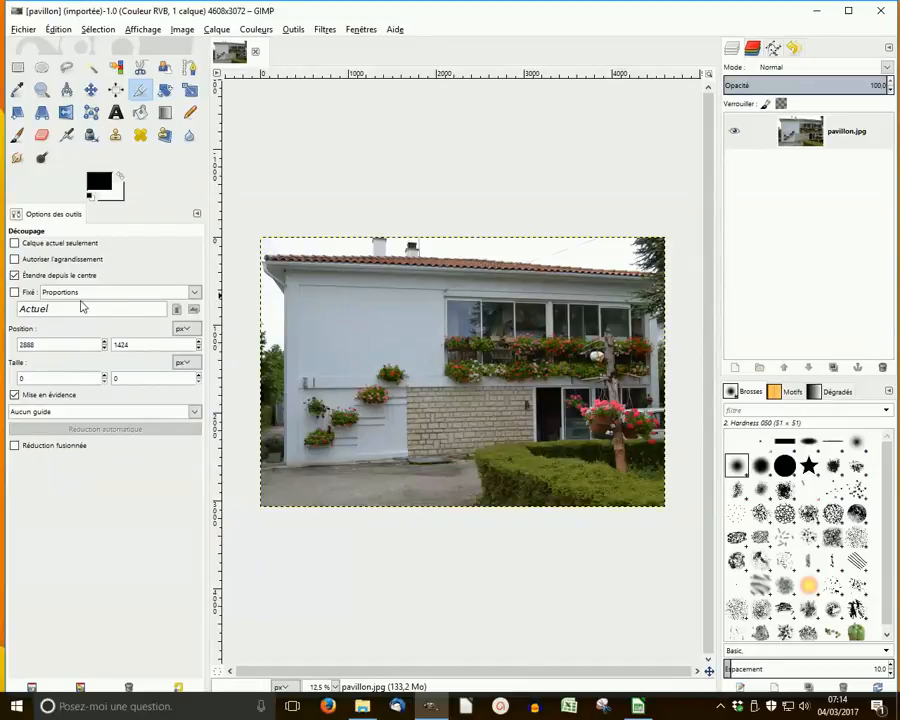
left_click(14, 276)
- Fix the crop frame by size (Taille) and set the size to 1080x1080
left_click(15, 293)
left_click(15, 293)
left_click(195, 292)
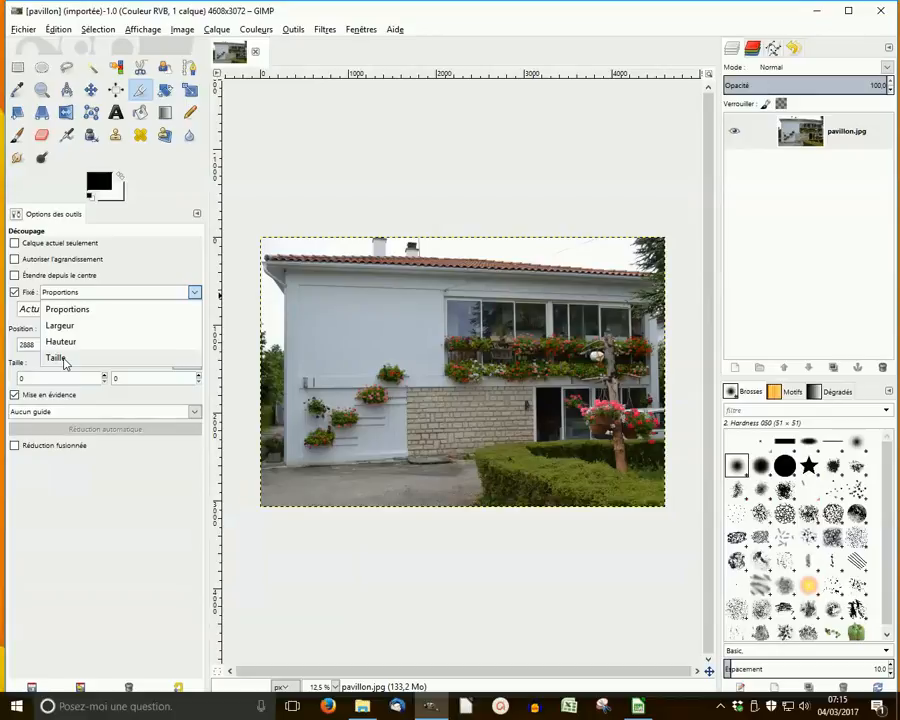
left_click(56, 358)
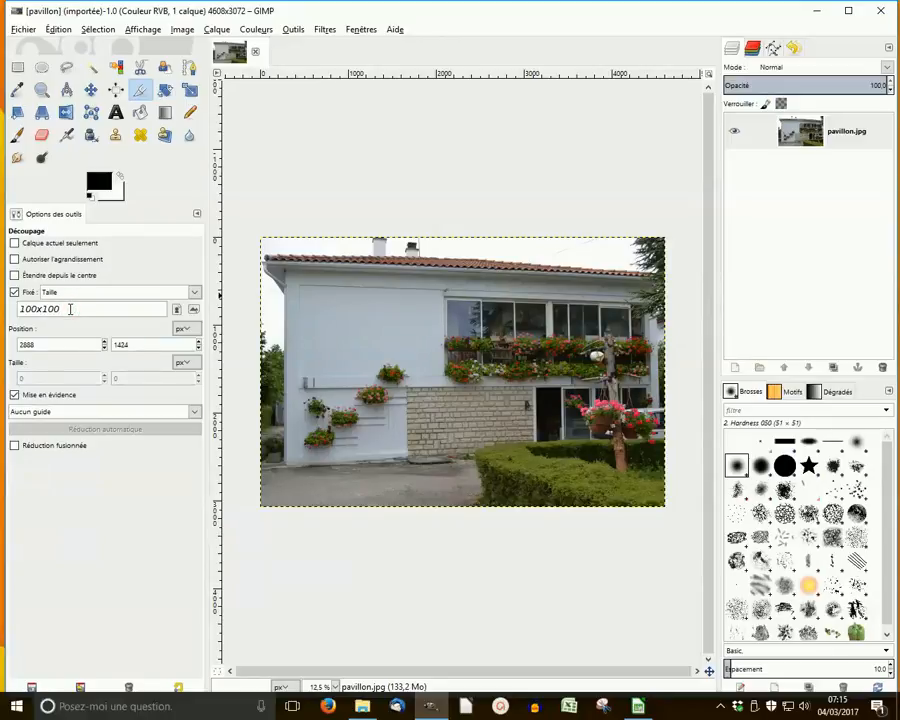
left_click_drag(70, 309, 20, 308)
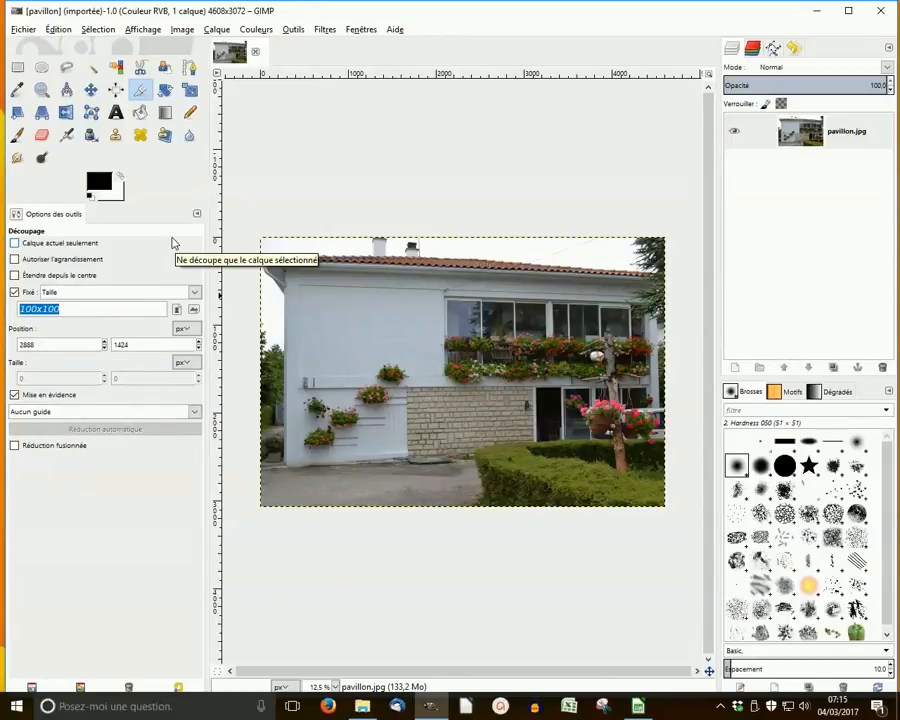
type("1080")
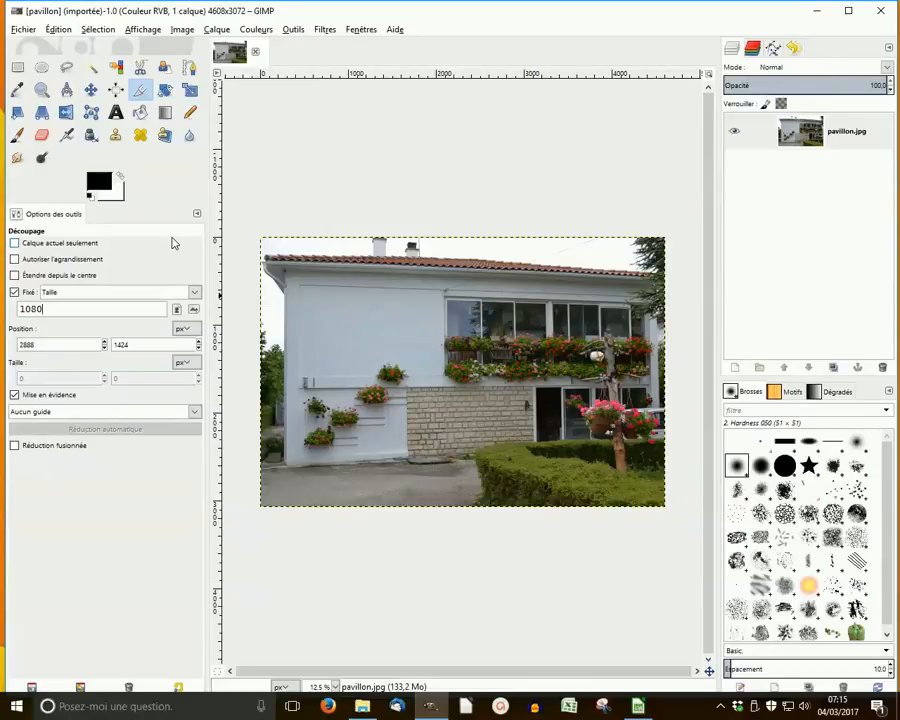
type("x1080")
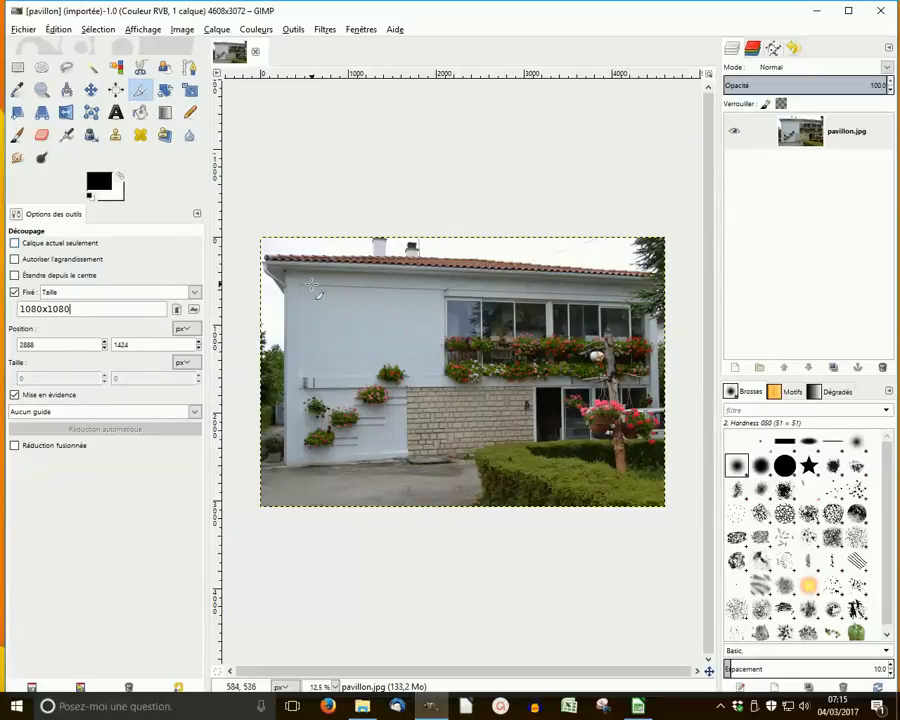
- Place the 1080x1080 crop frame around the pink flowers on the tree trunk and crop the photo to it
left_click_drag(362, 298, 454, 399)
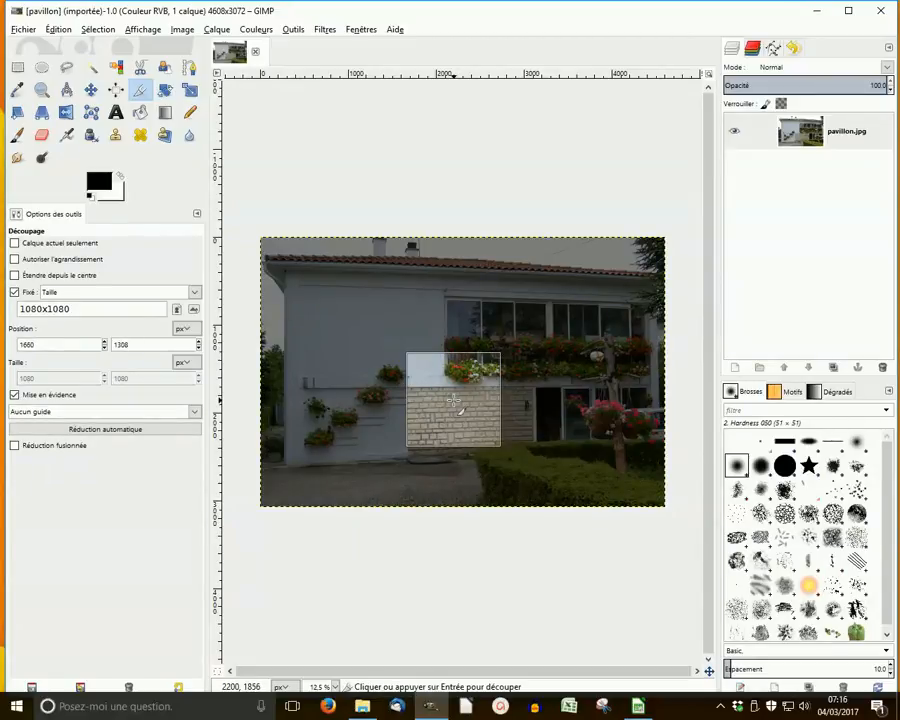
left_click_drag(454, 399, 611, 434)
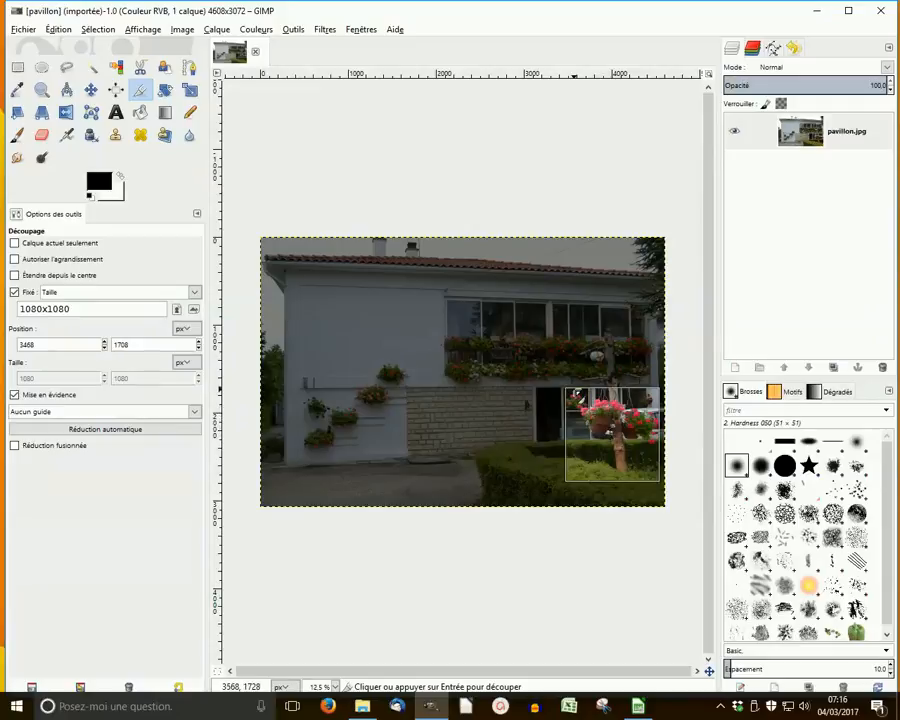
left_click(567, 389)
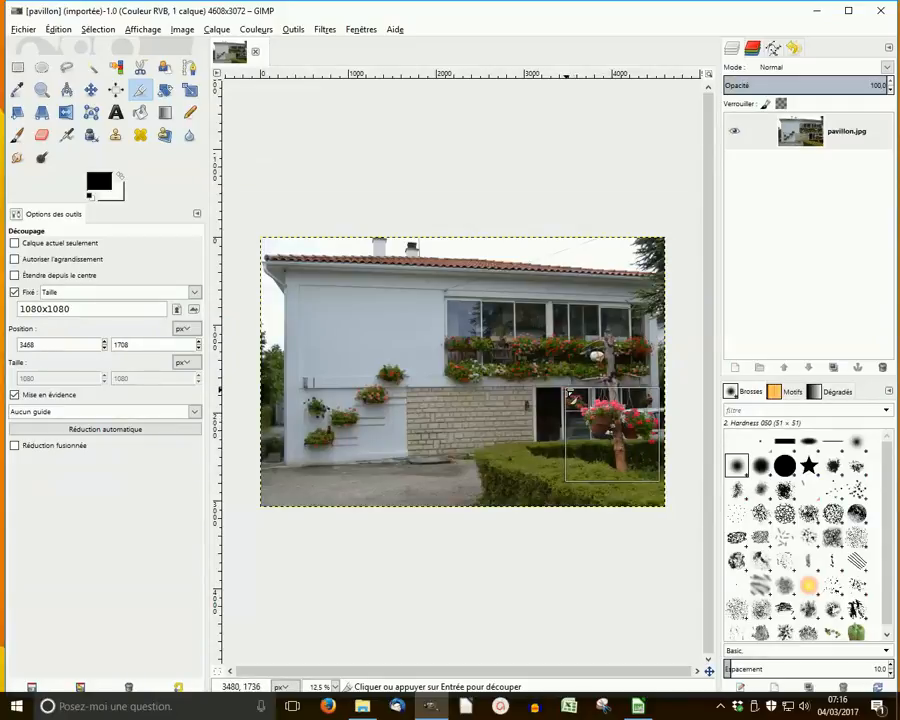
left_click(612, 453)
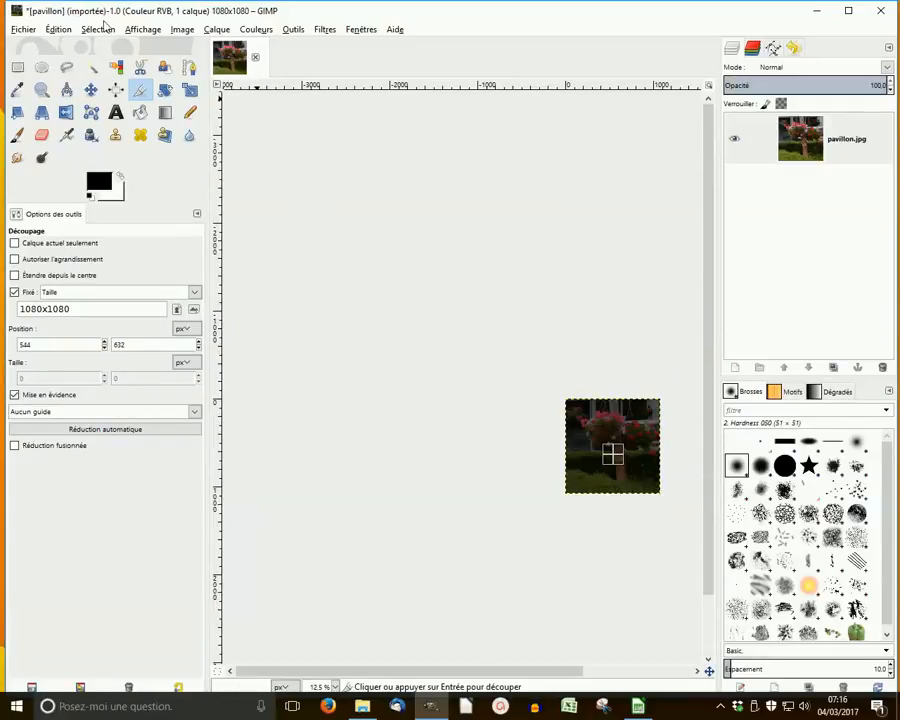
- Check the cropped photo's pixel dimensions in the image scaling settings without rescaling, and undo the 1080x1080 crop
left_click(181, 29)
left_click(227, 154)
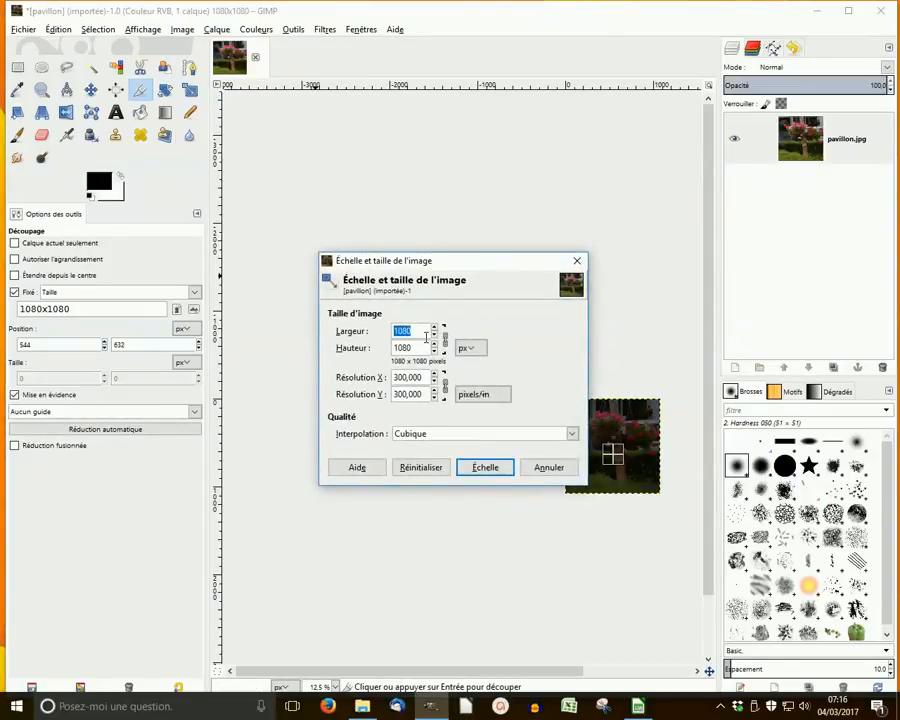
left_click(534, 470)
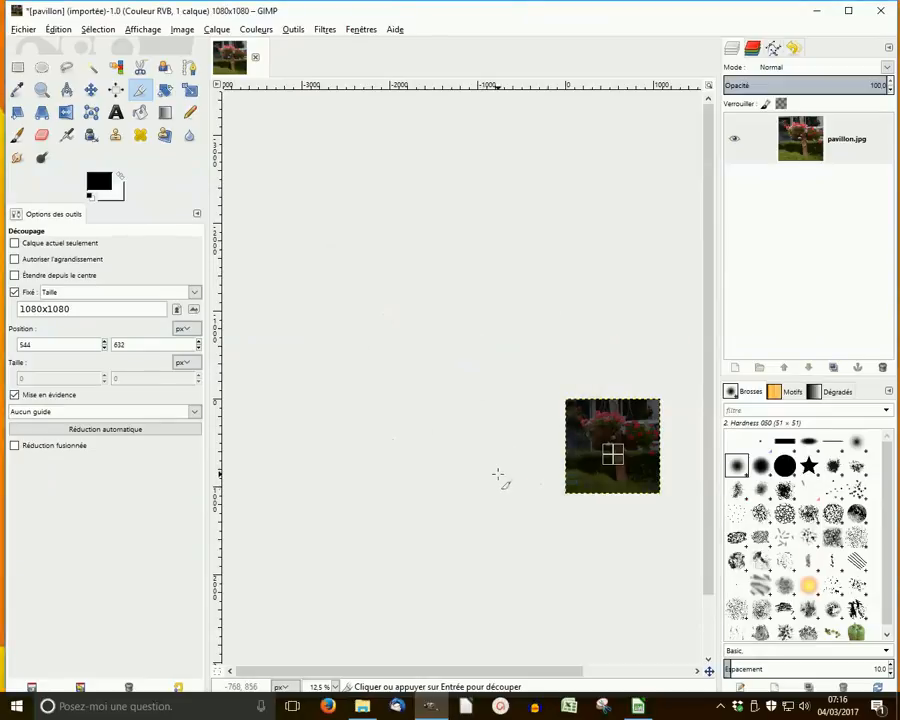
key("ctrl+z")
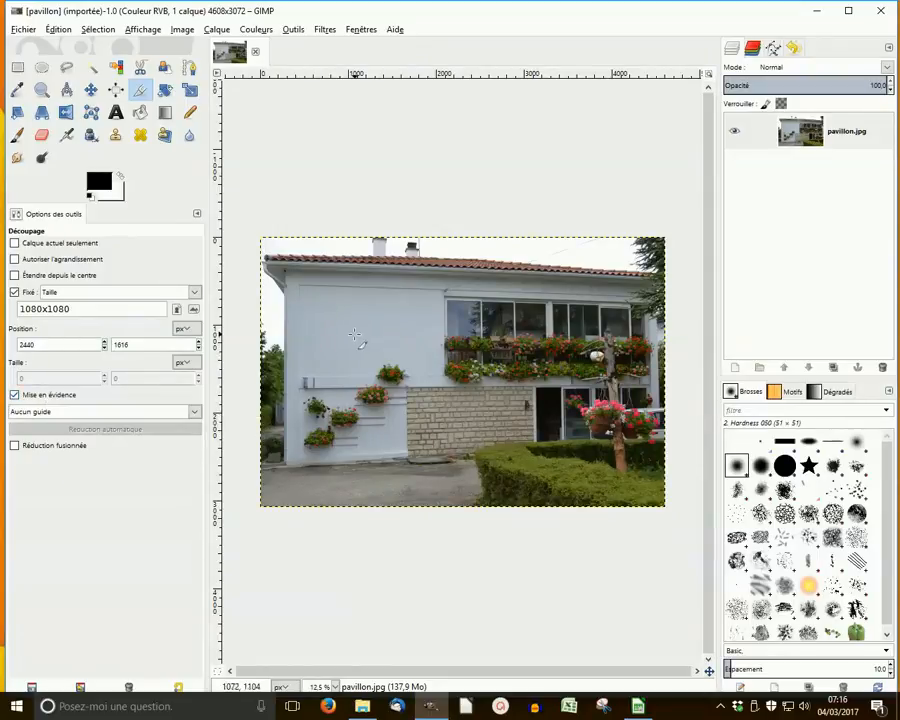
- Try the rule of thirds guides (Règle des tiers) on a 1080x1080 crop frame over the brick wall, and set the guides back to none
left_click_drag(420, 356, 466, 404)
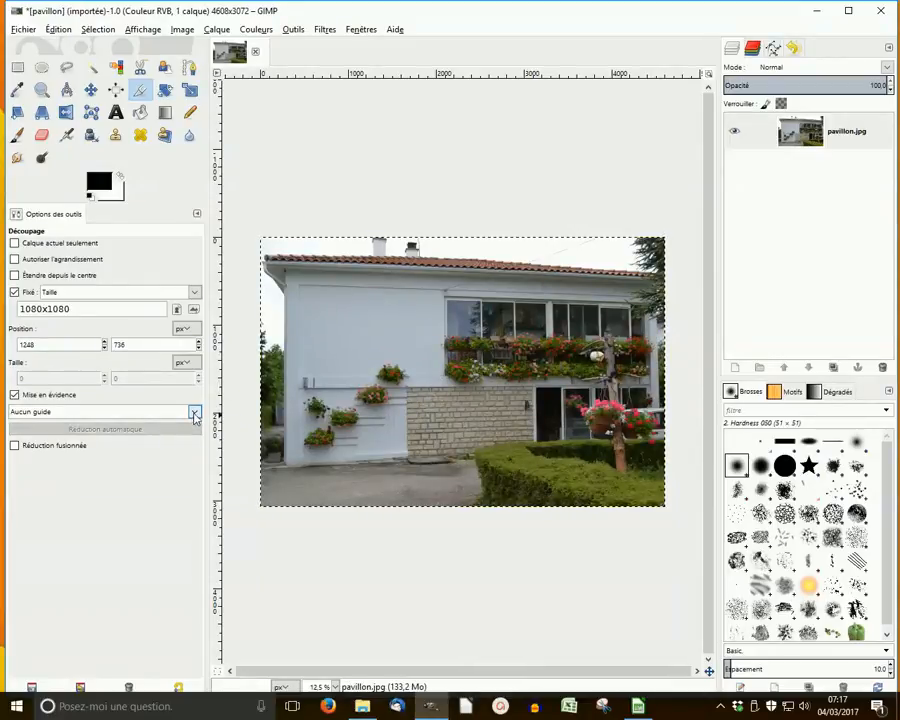
left_click(195, 412)
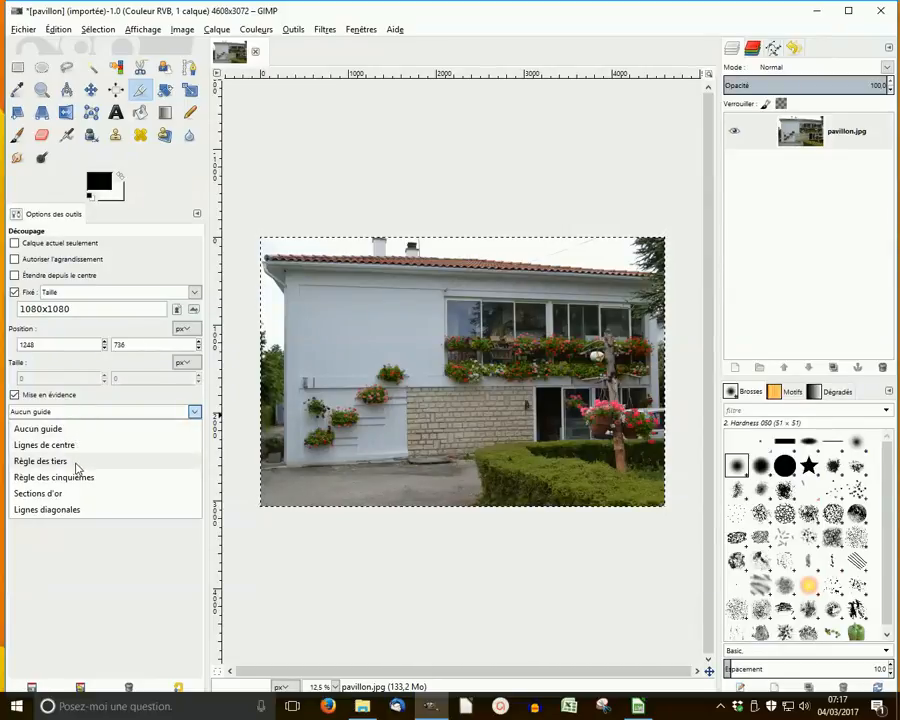
left_click(41, 460)
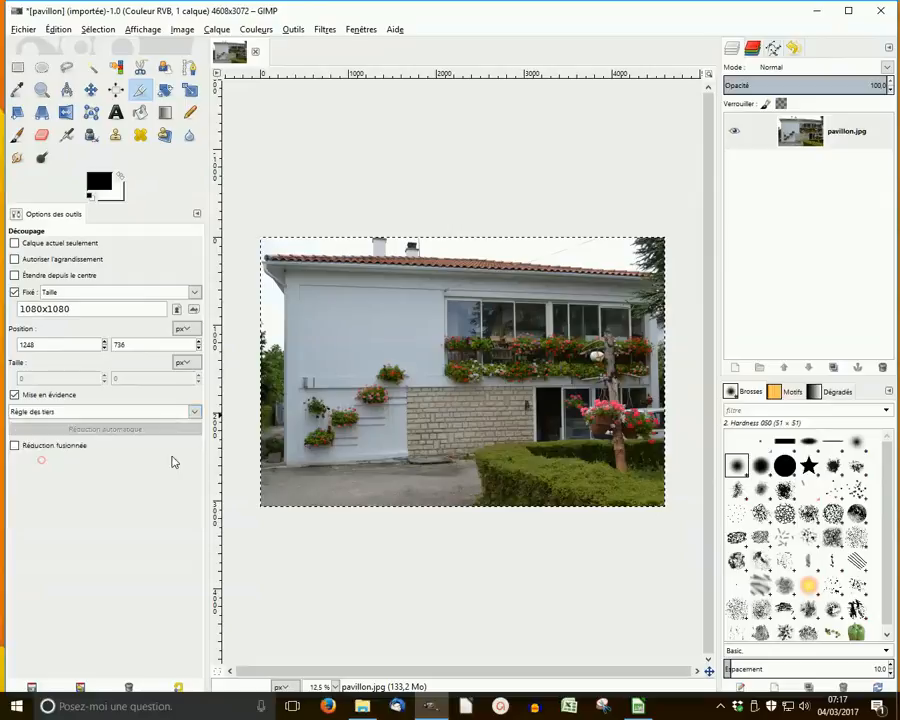
left_click_drag(344, 330, 461, 391)
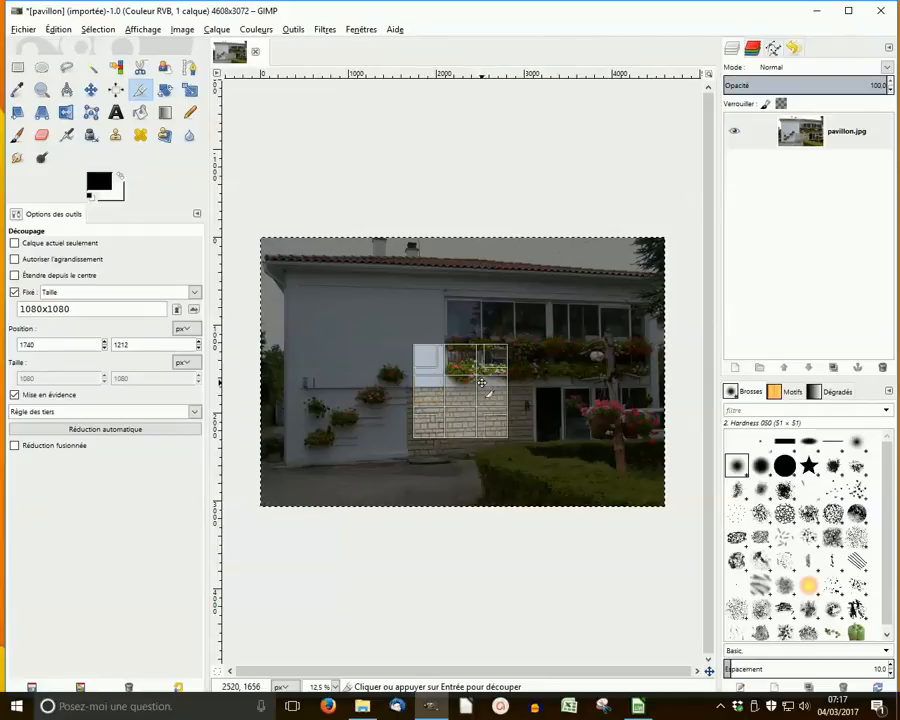
left_click(194, 412)
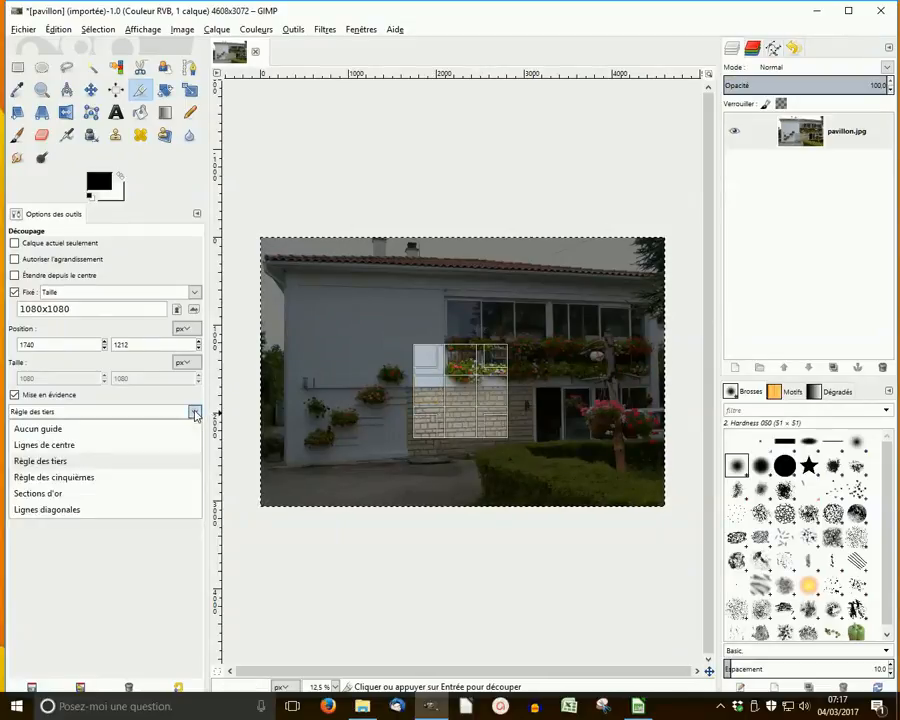
left_click(56, 430)
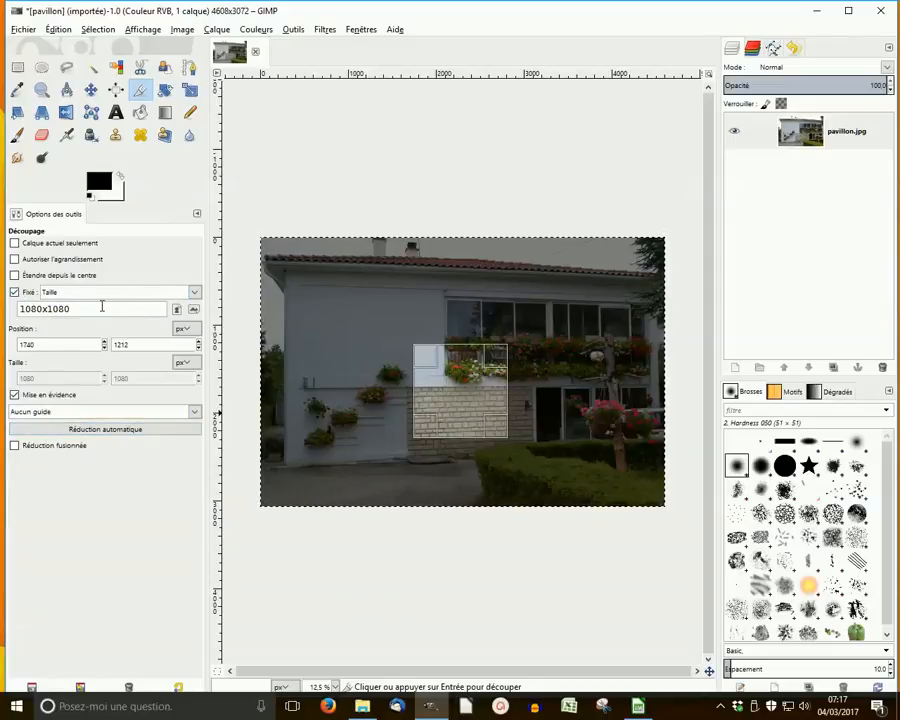
- Fix the crop frame by proportions instead of size and enlarge the square frame to about 2988 × 2988 px
left_click(195, 292)
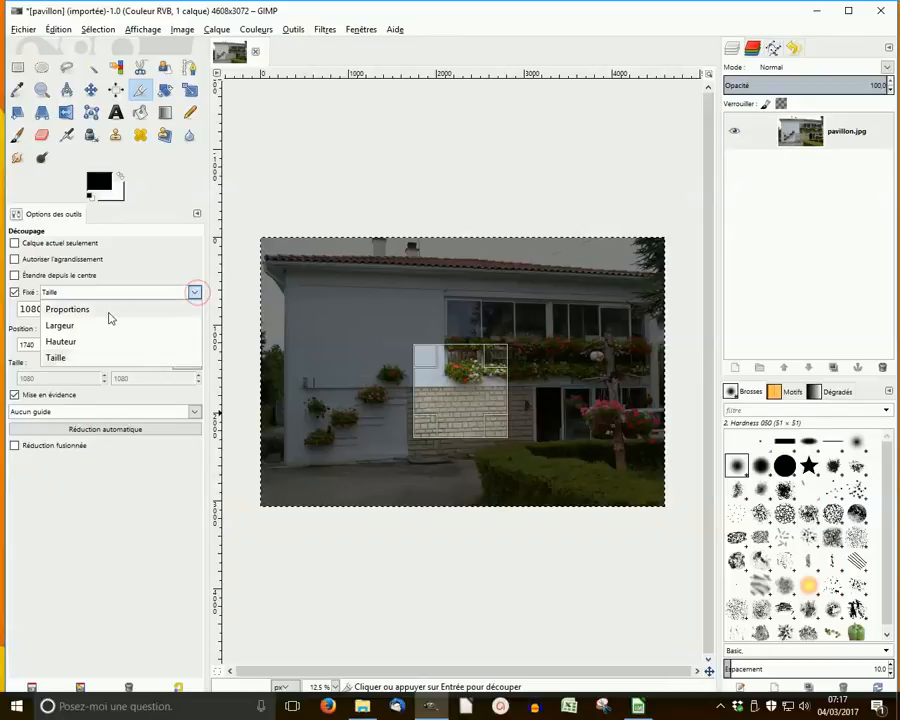
left_click(104, 310)
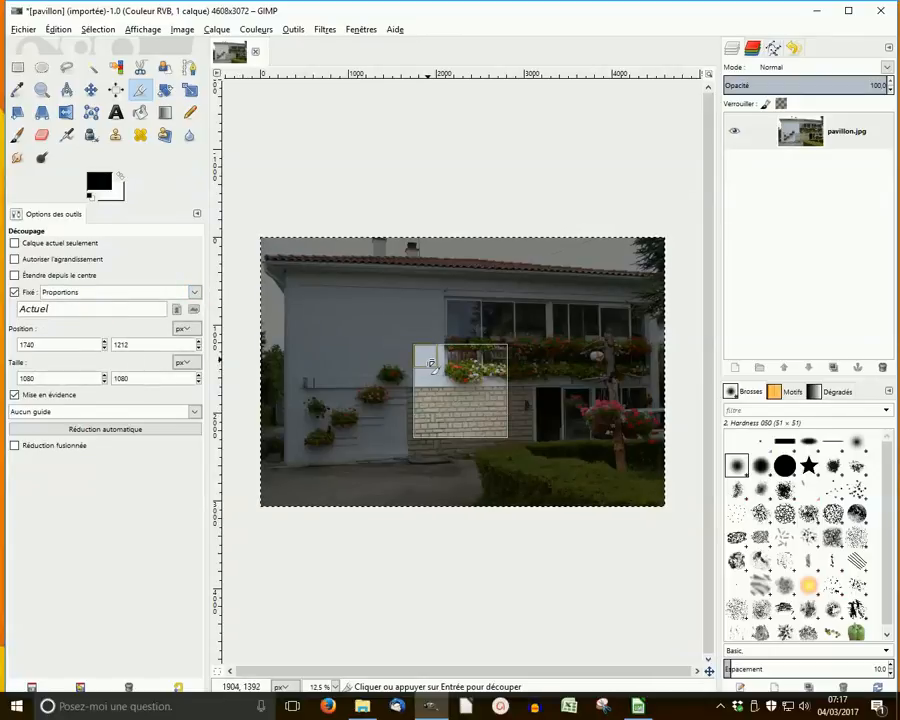
left_click_drag(430, 362, 385, 345)
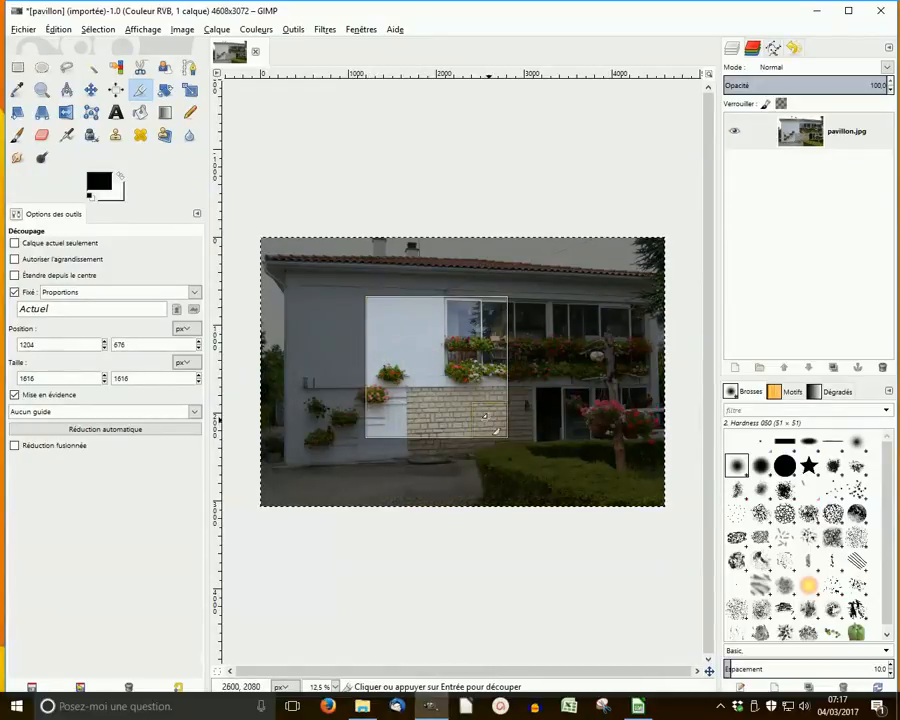
left_click_drag(488, 420, 558, 445)
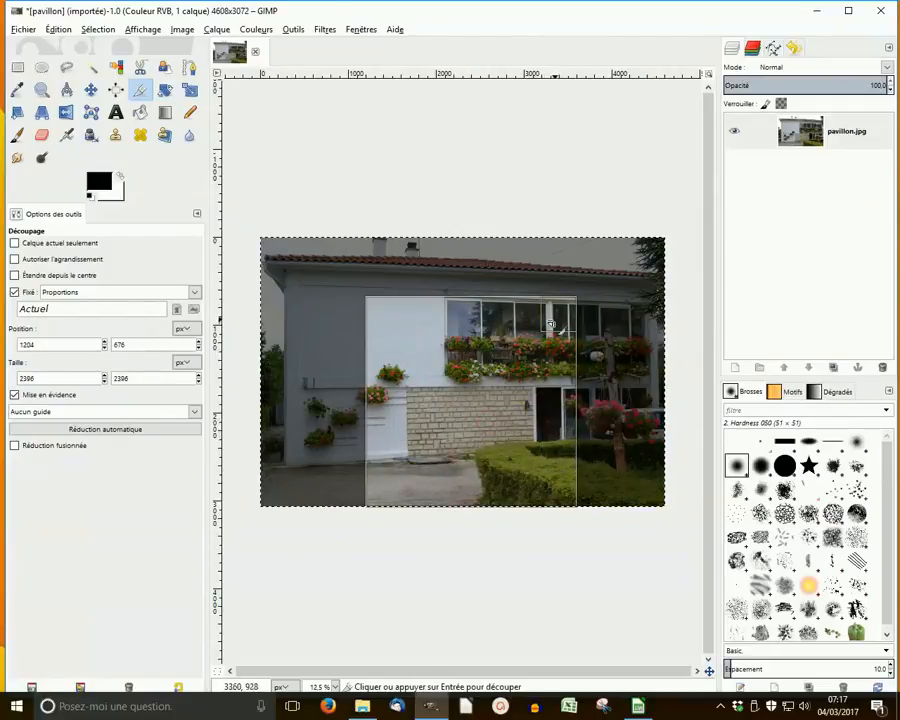
left_click_drag(556, 316, 628, 244)
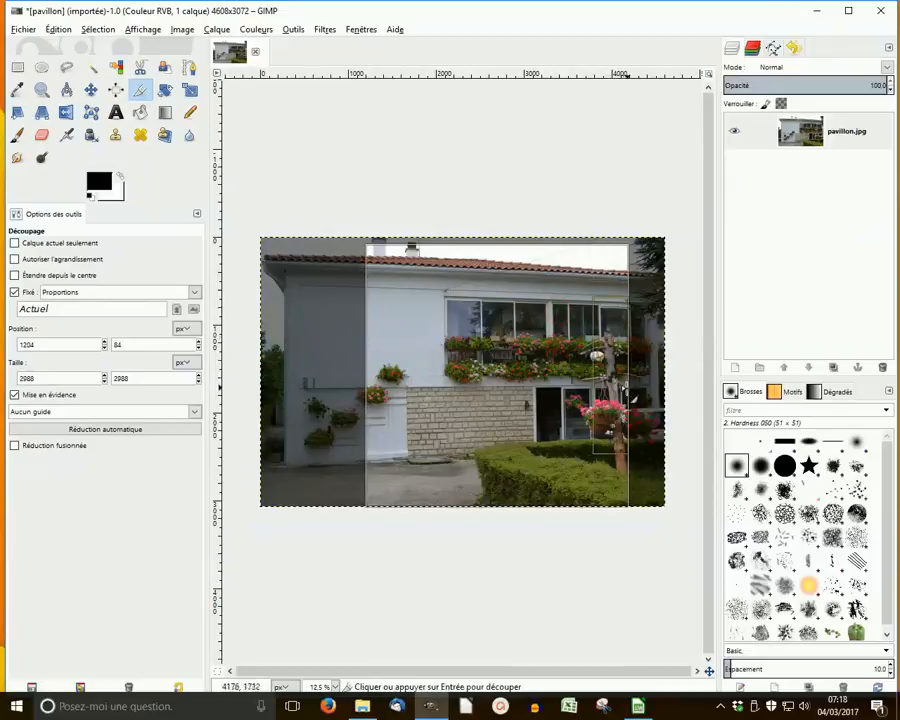
- Extend the square frame to the photo's full height, 3072 × 3072 px, flush with its right edge, and crop the photo to it
left_click_drag(609, 435, 626, 433)
left_click_drag(530, 311, 559, 311)
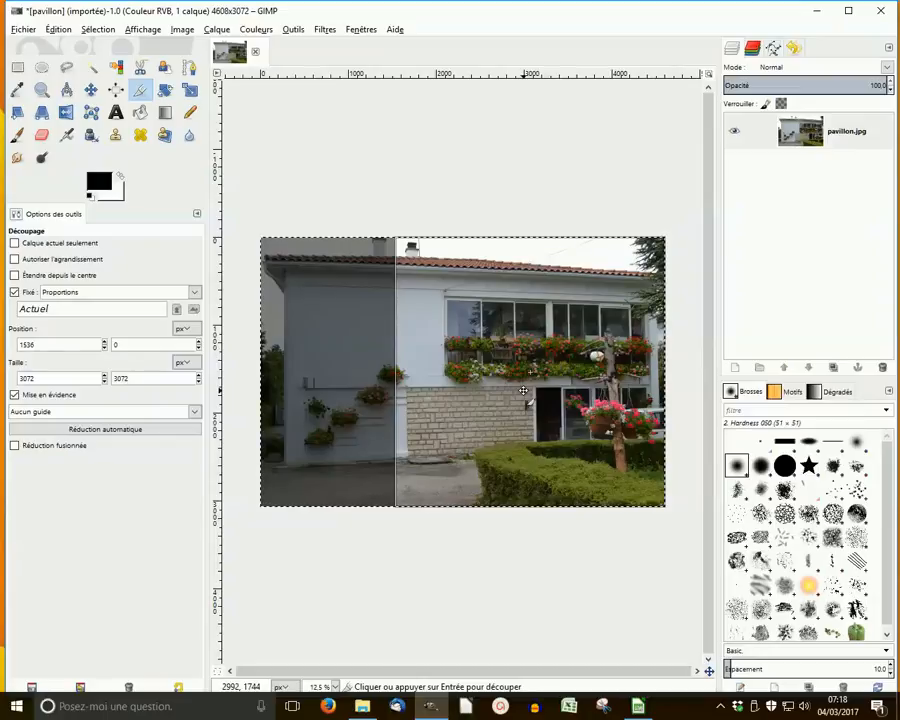
left_click(523, 390)
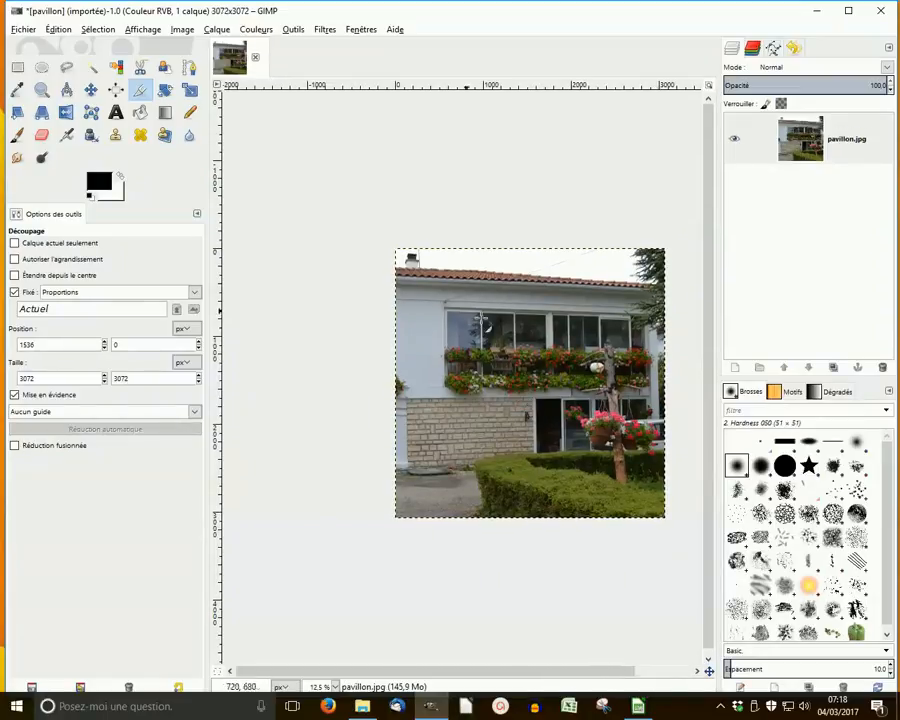
- Check the full-height square photo's pixel dimensions in the image scaling settings without rescaling, and undo the square crop
left_click(184, 31)
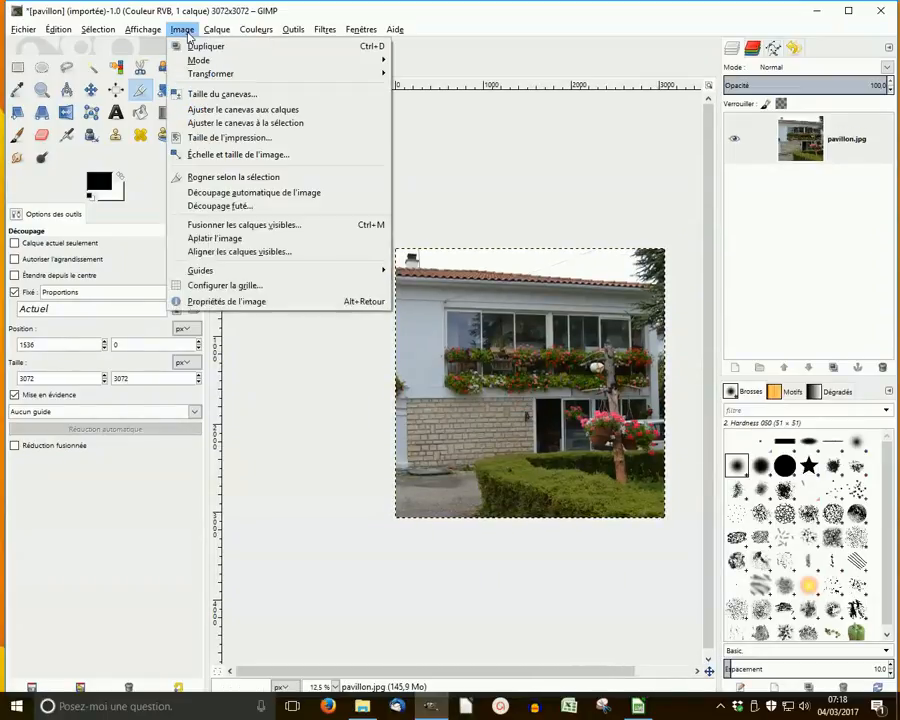
left_click(228, 155)
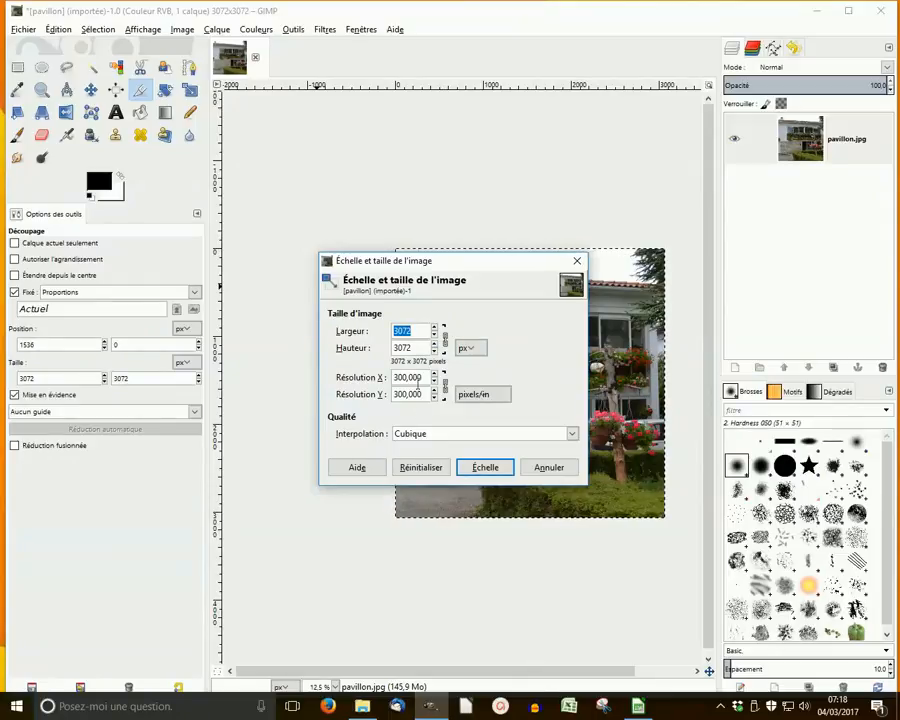
left_click(540, 468)
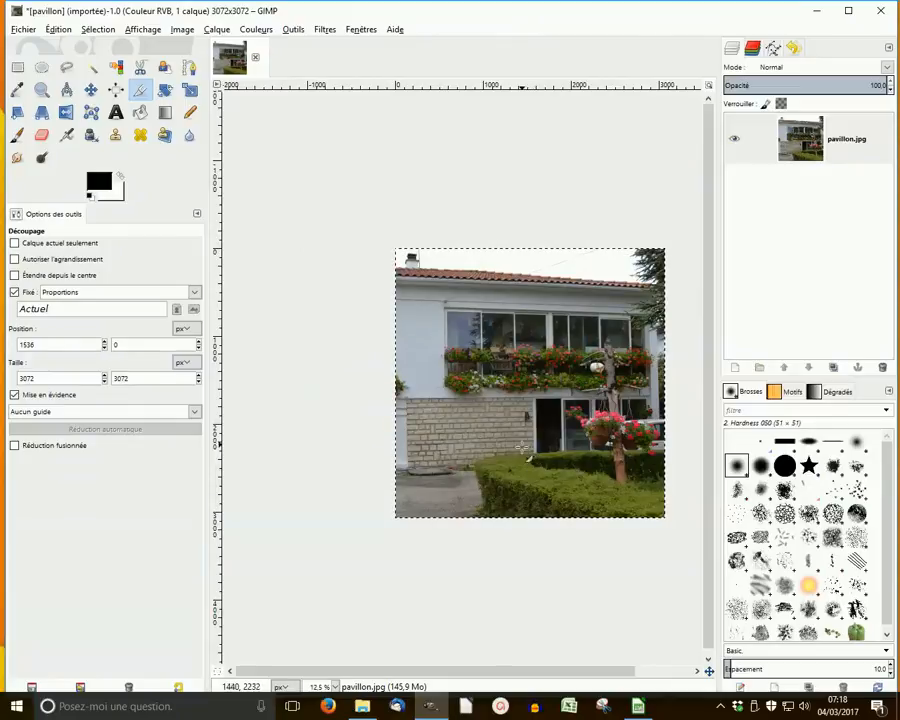
key("ctrl+z")
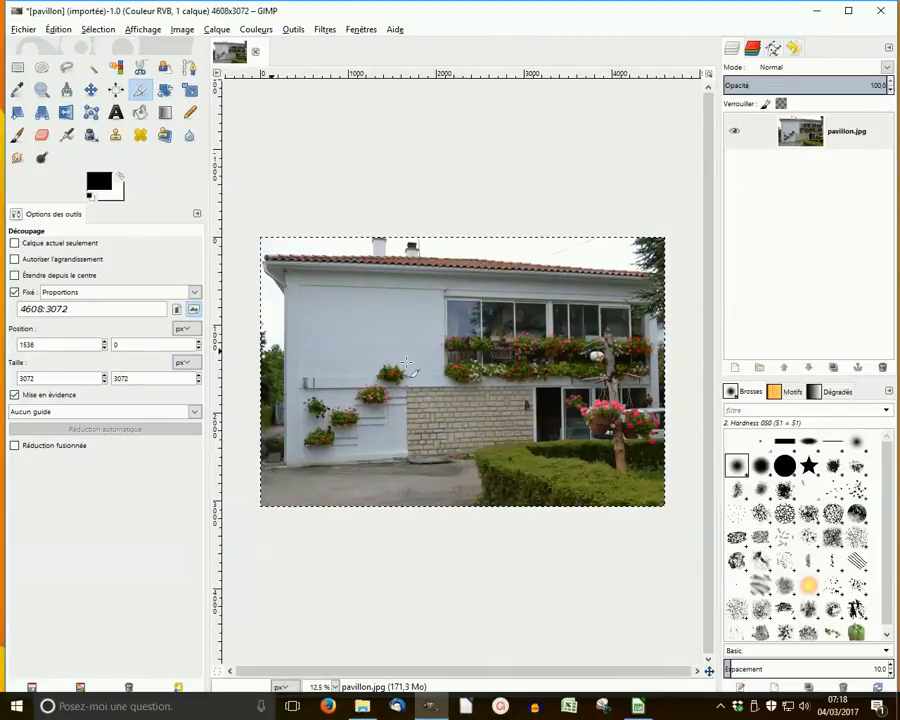
- Minimize the image editor window to show the desktop
left_click(826, 13)
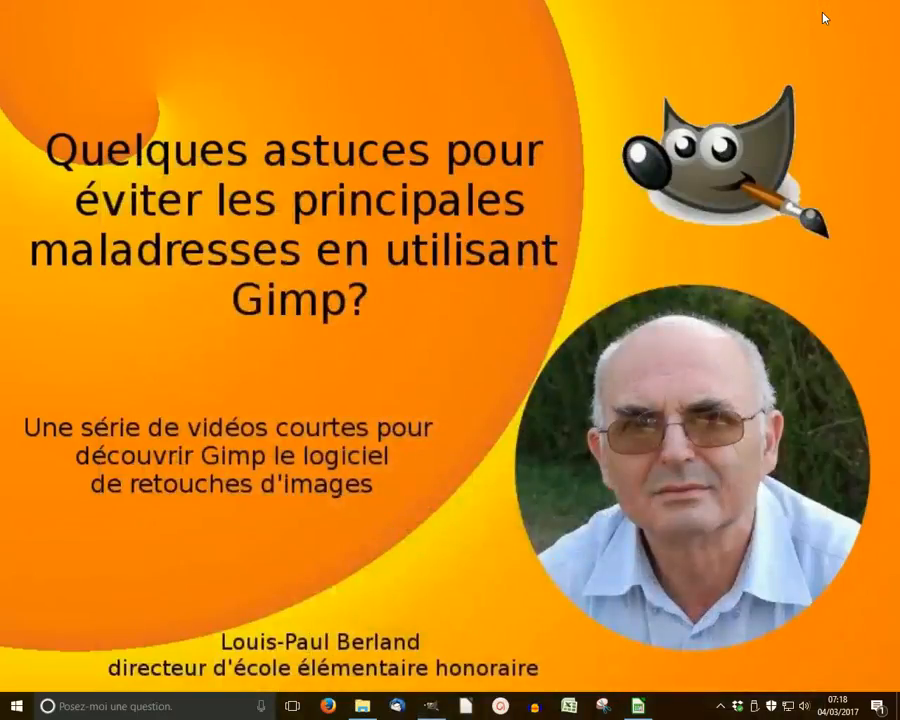